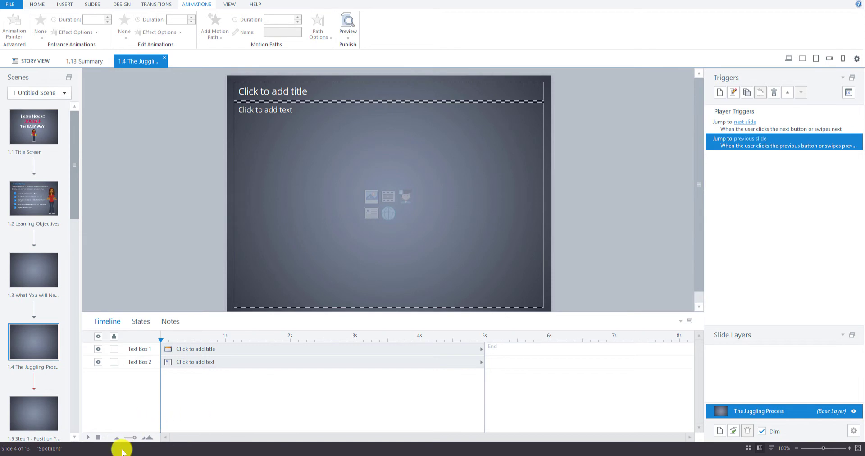
- Bring the Juggling Course Storyboard in PowerPoint to the front, showing Screen 3 'What You Will Need'
mouse_move(131, 450)
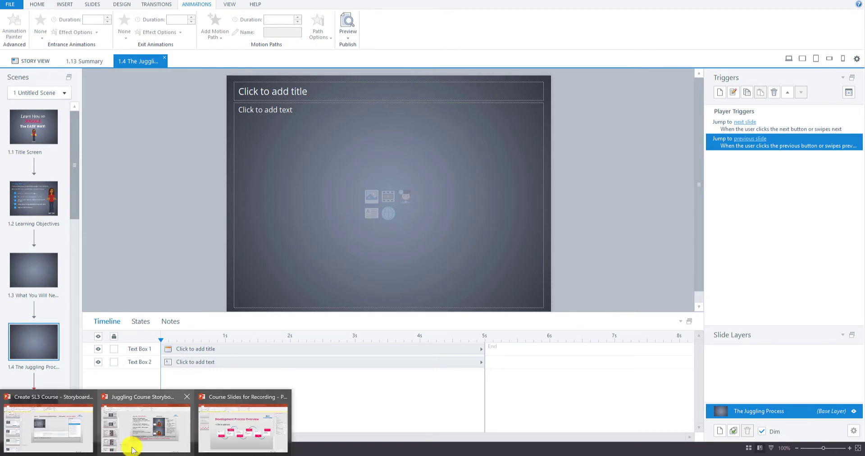
left_click(150, 430)
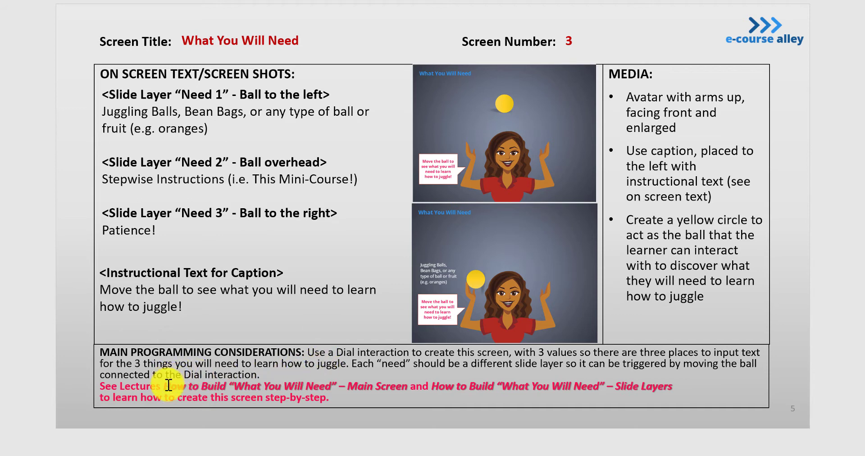
left_click_drag(165, 386, 672, 386)
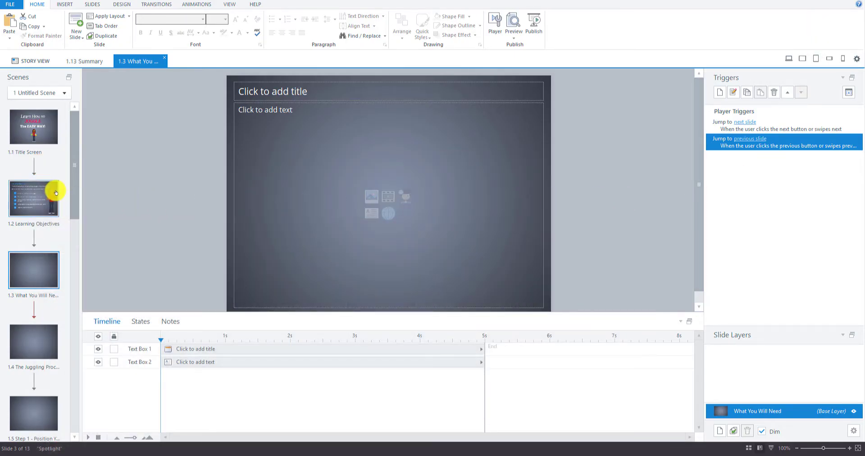
- On slide 1.3, make the 'What You Will Need' title bold and a custom blue
left_click(49, 200)
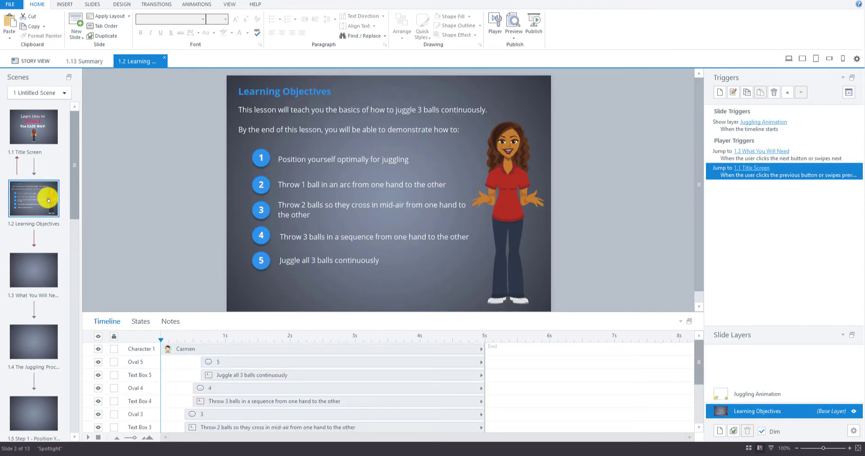
left_click(38, 275)
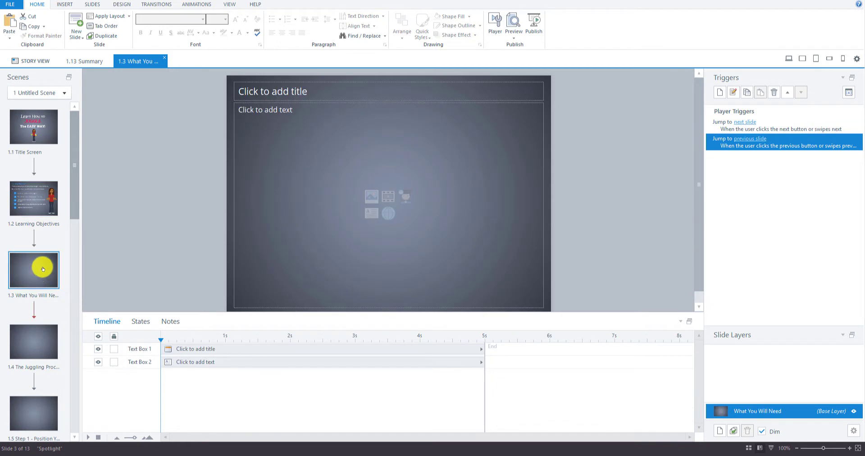
left_click(268, 88)
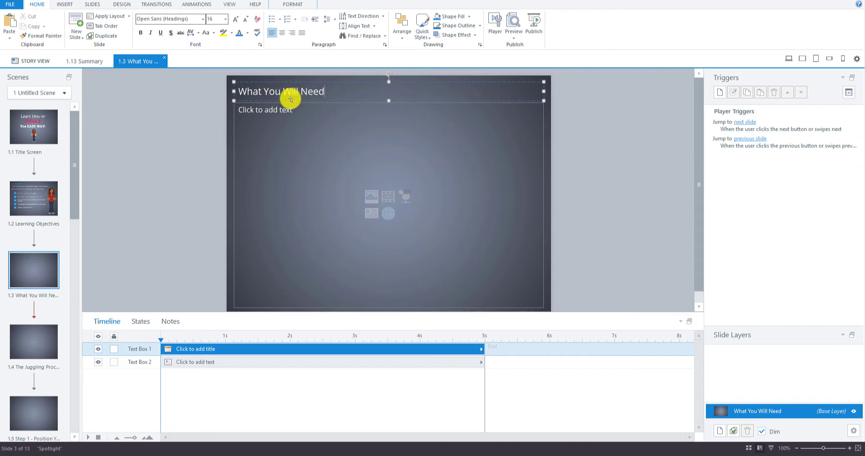
left_click_drag(324, 90, 236, 91)
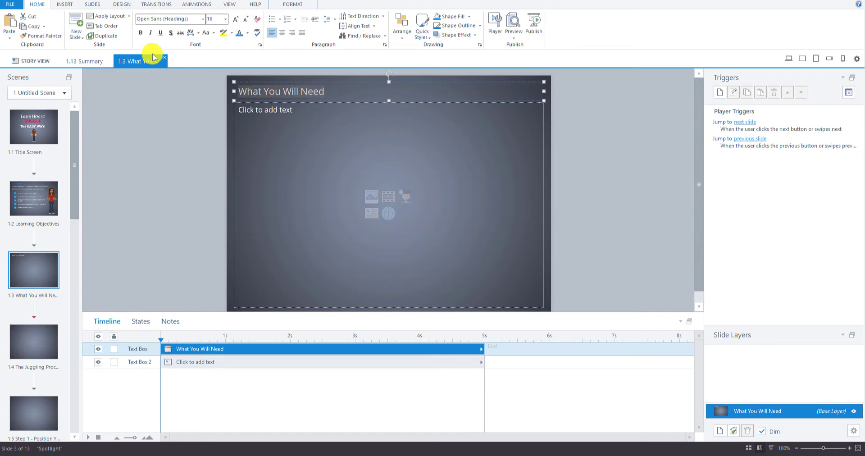
left_click(141, 32)
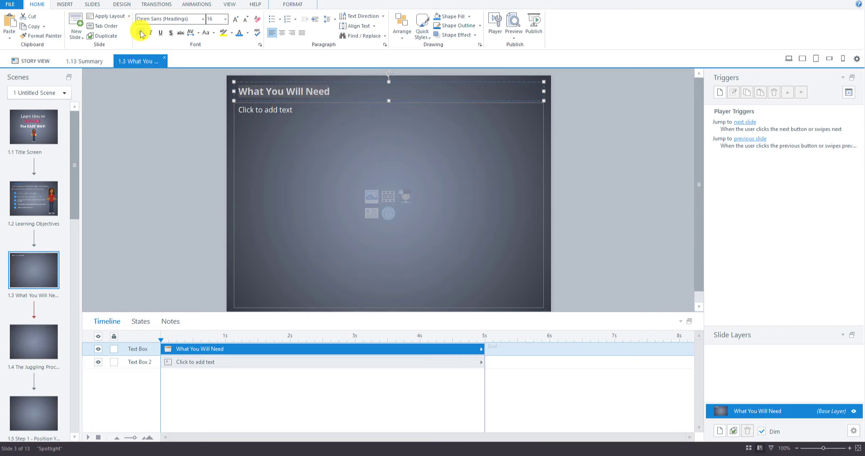
left_click(247, 32)
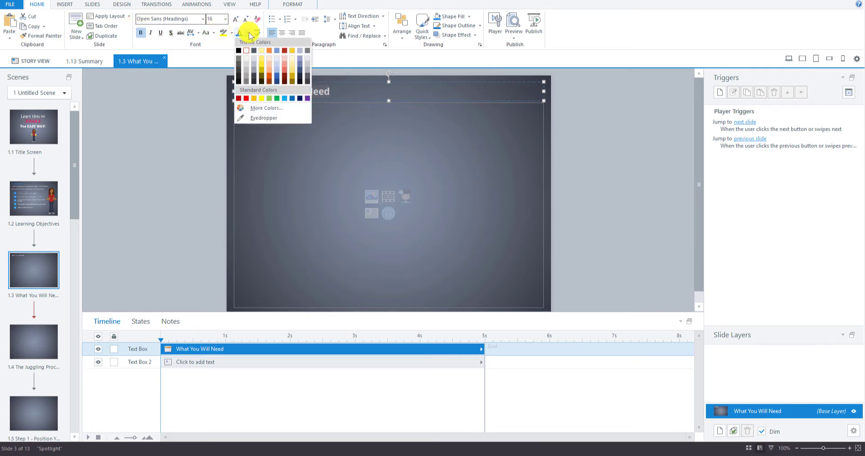
left_click(256, 114)
left_click(331, 242)
left_click(473, 316)
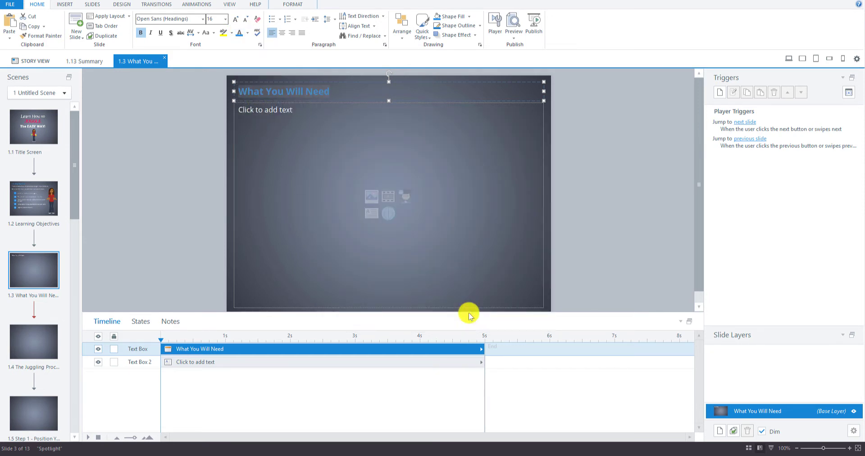
- Delete the empty body text placeholder, leaving only the title
left_click(329, 91)
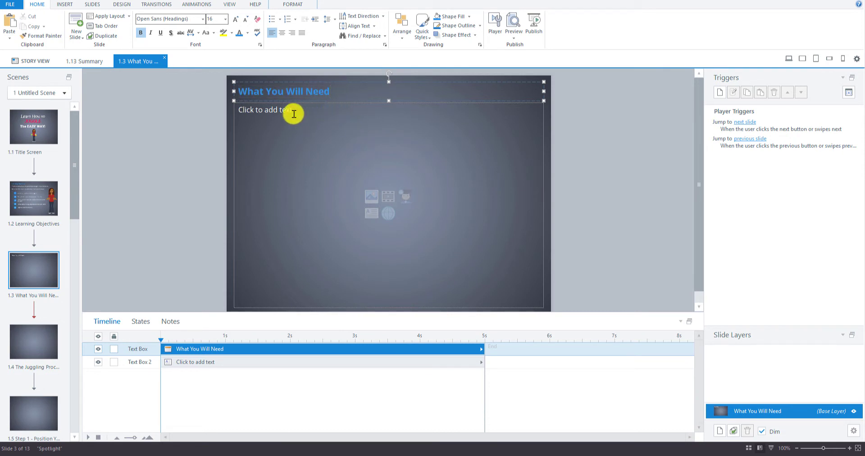
left_click(380, 308)
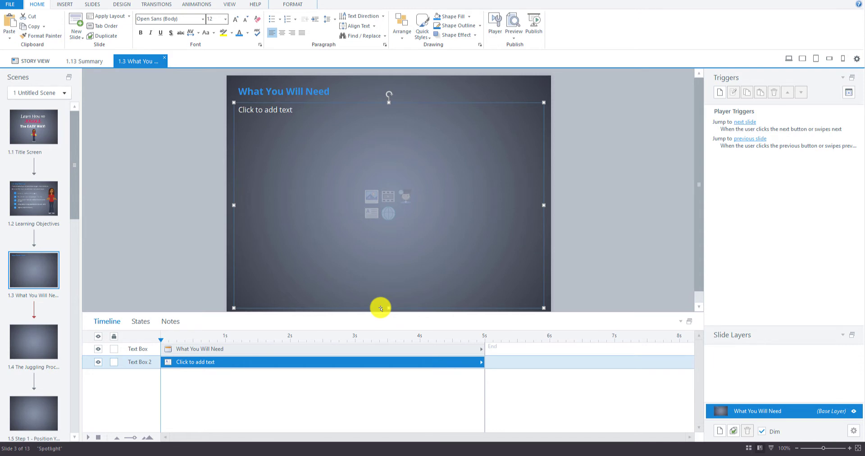
key("Delete")
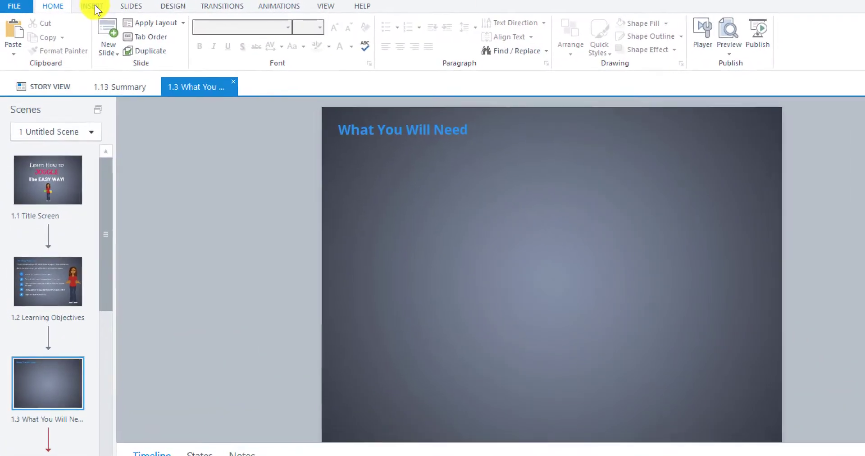
left_click(95, 5)
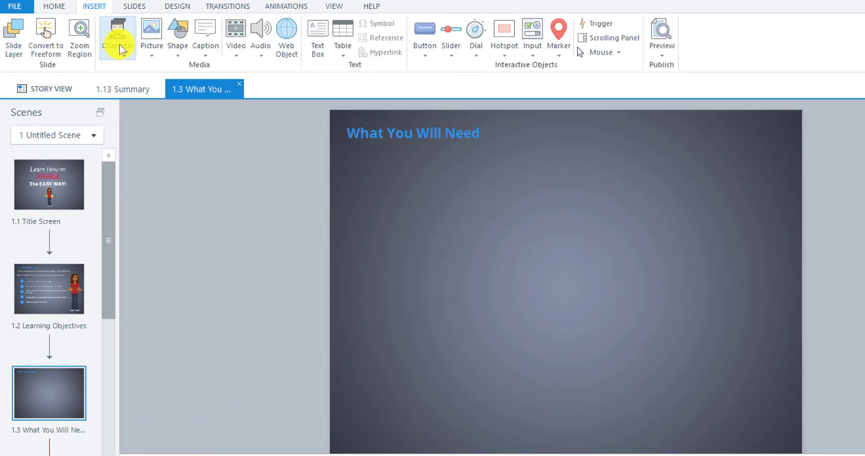
- Insert the character Carmen with the Arms in the air pose and Talking expression
left_click(119, 44)
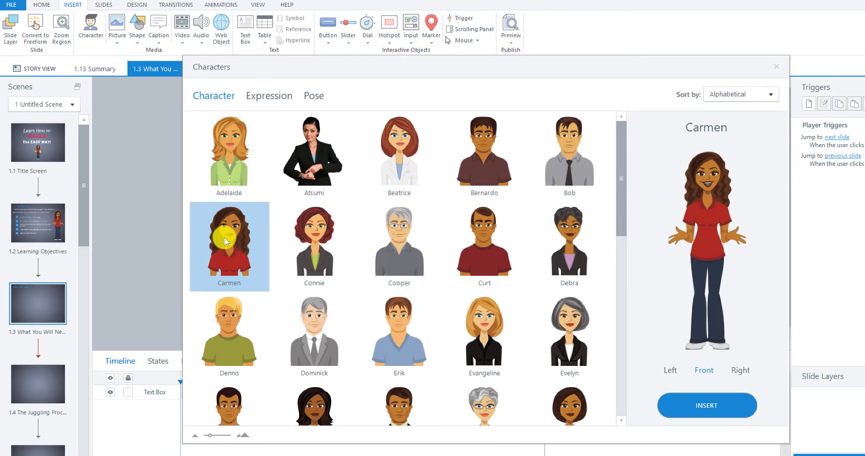
left_click(311, 95)
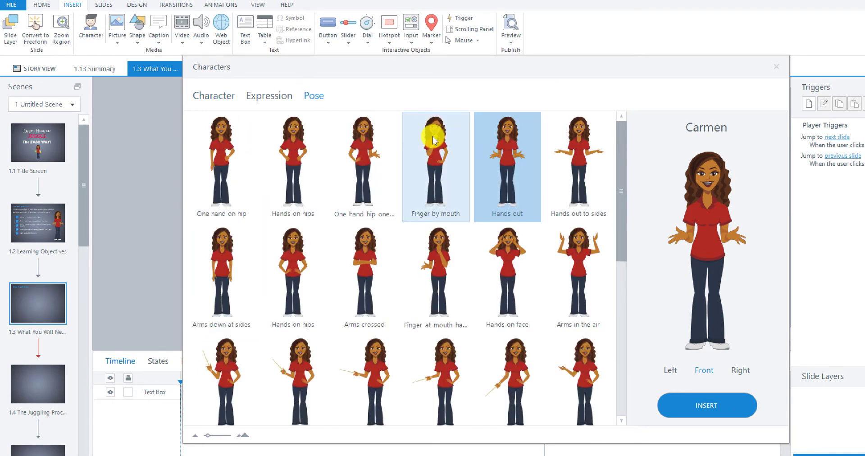
left_click(591, 257)
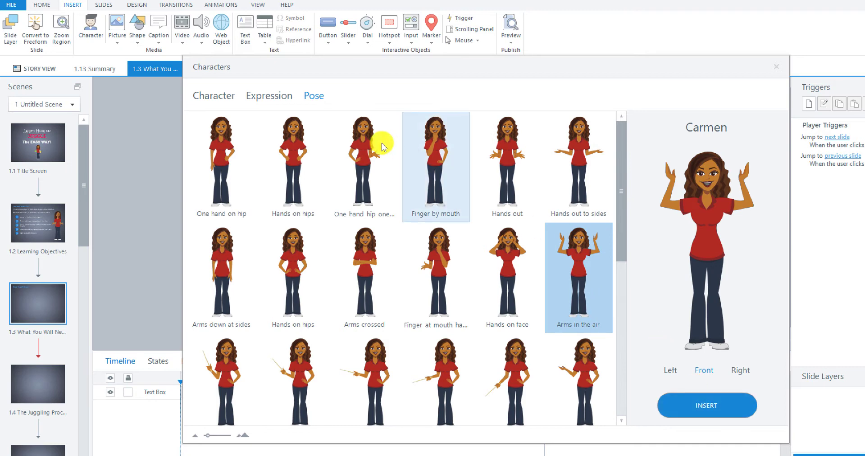
left_click(285, 100)
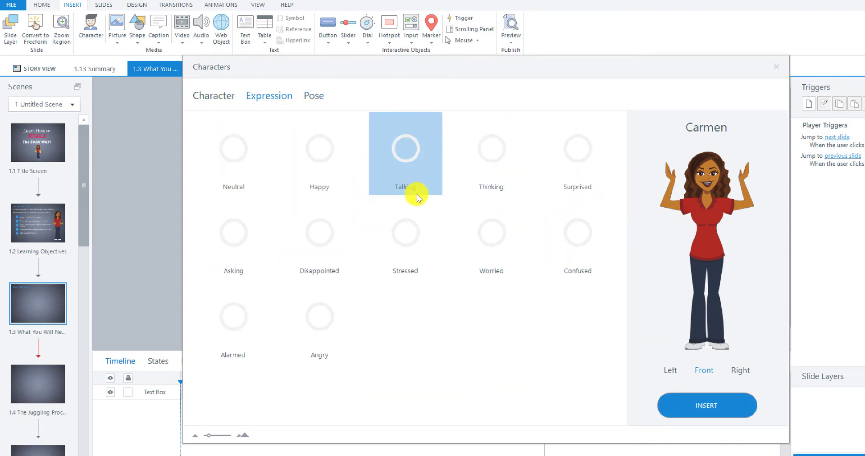
left_click(406, 163)
left_click(397, 142)
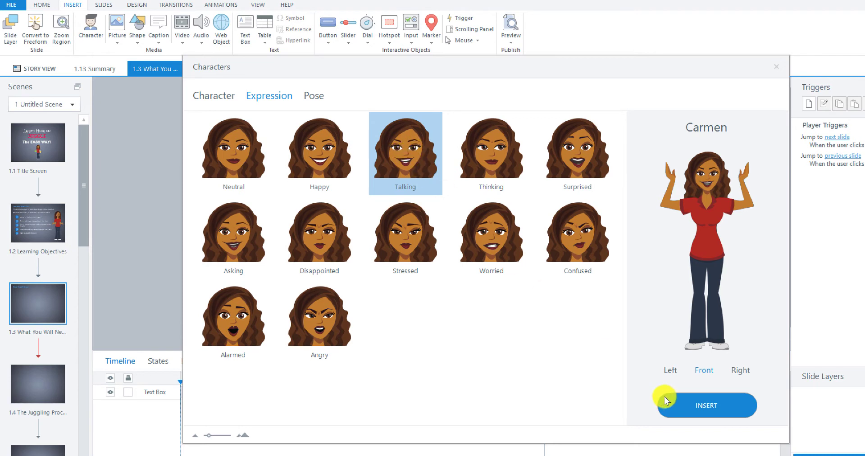
left_click(702, 404)
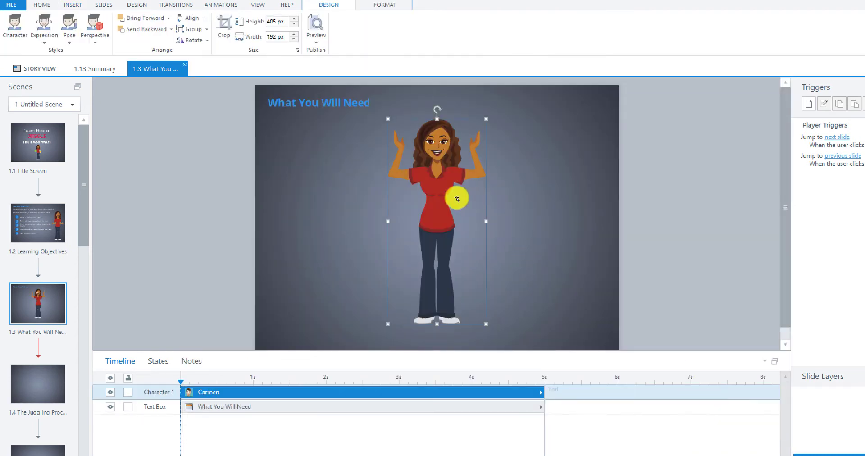
- Enlarge Carmen to about 819 x 388 px and drag her down to the slide's bottom edge
left_click_drag(486, 324, 666, 345)
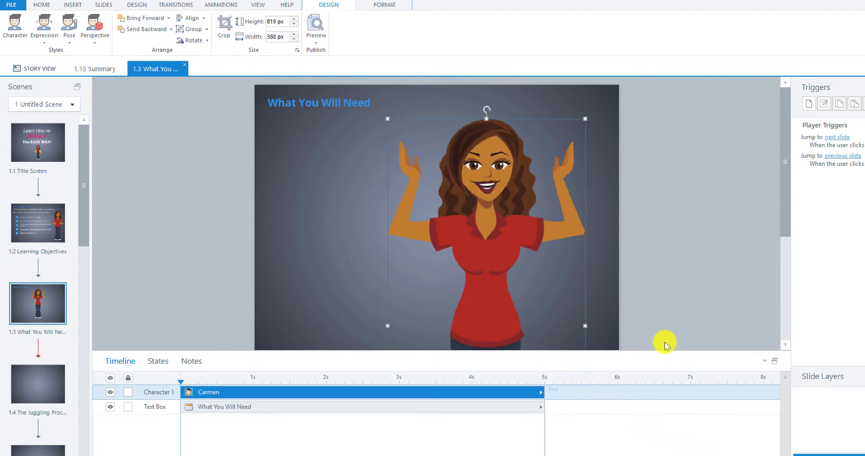
left_click_drag(488, 207, 440, 301)
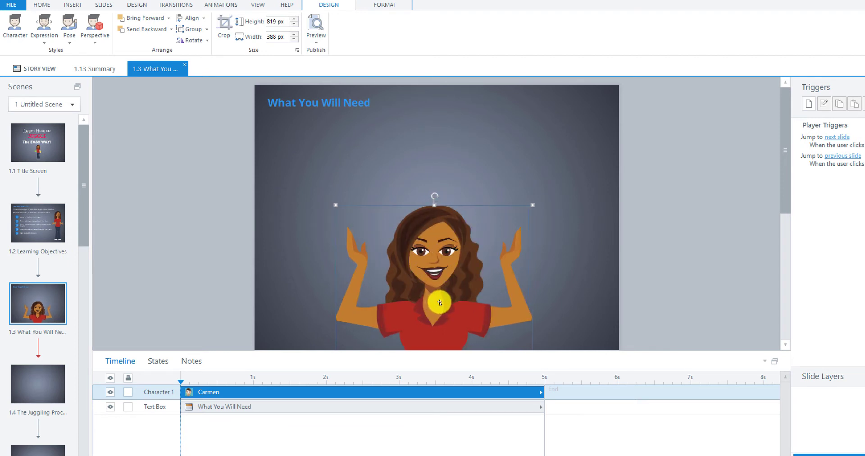
left_click_drag(435, 303, 437, 308)
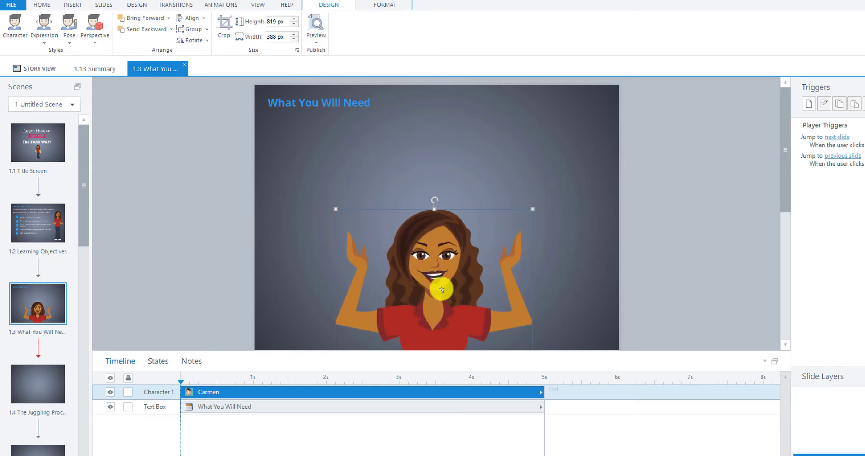
left_click(461, 167)
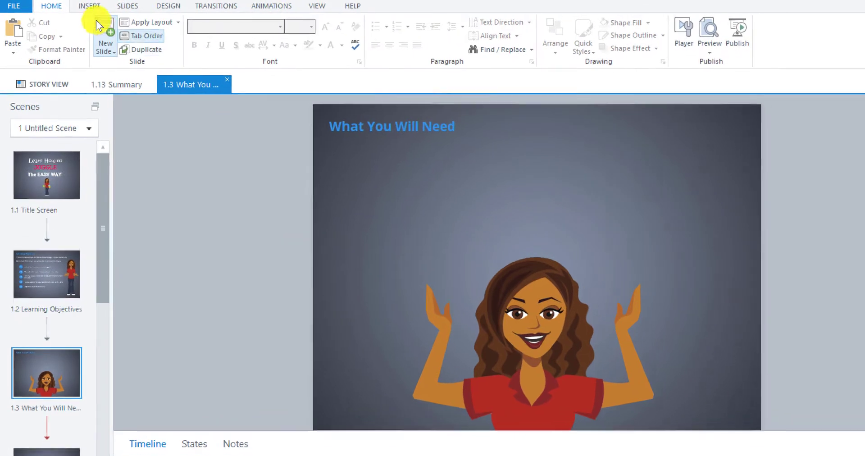
left_click(64, 4)
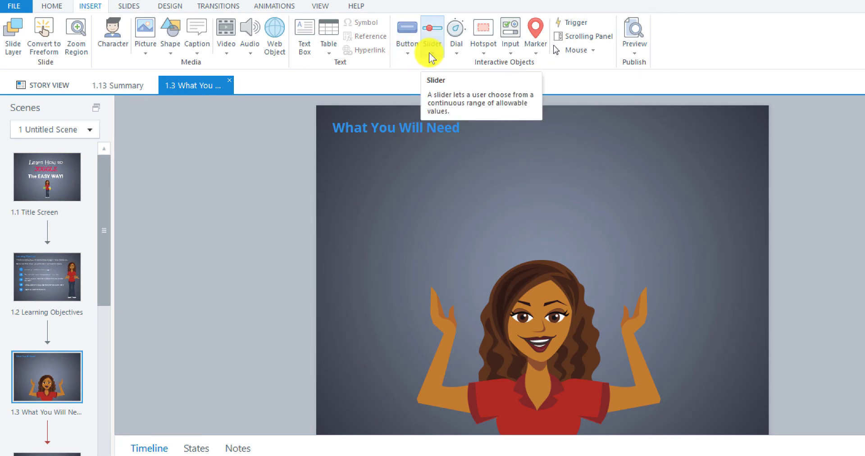
left_click(430, 53)
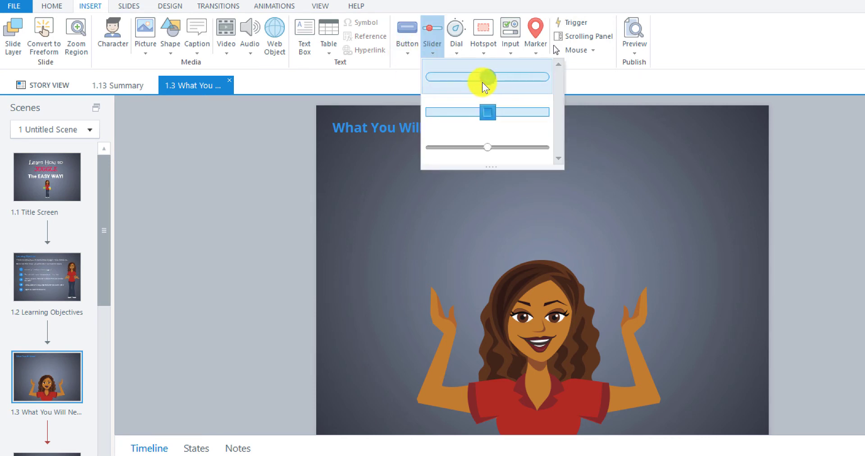
left_click(456, 51)
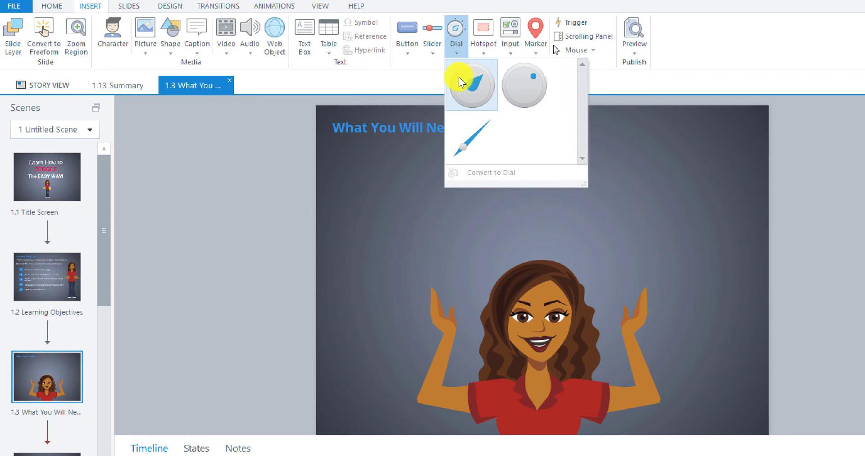
left_click(487, 51)
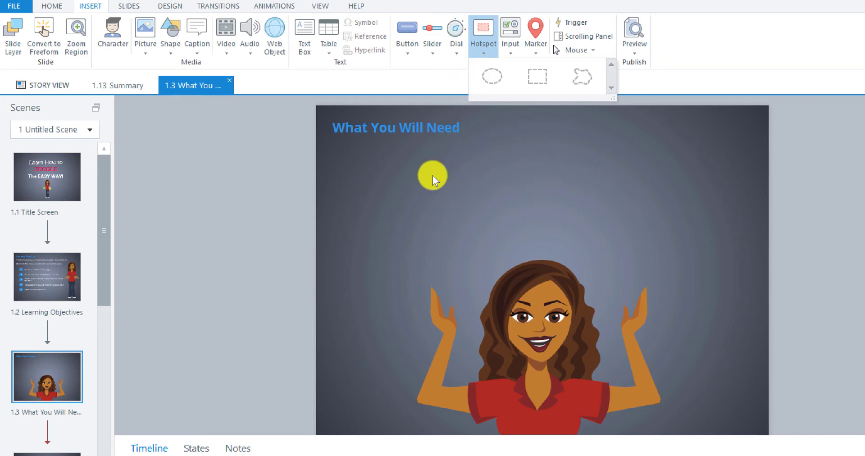
left_click(509, 51)
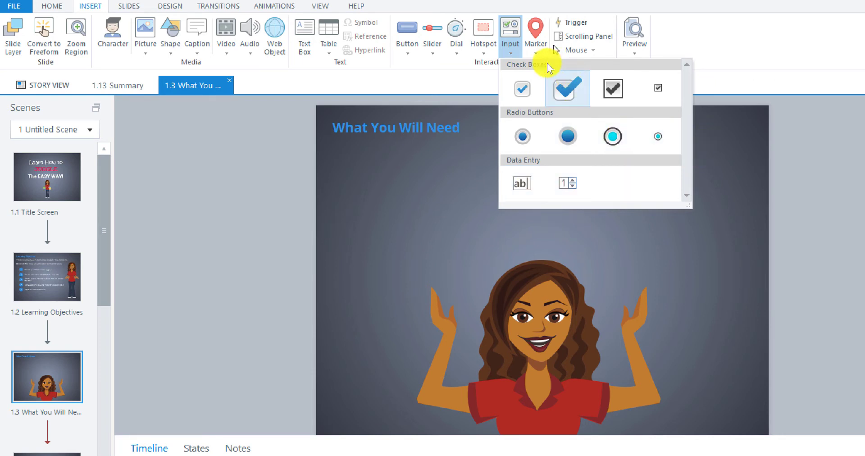
left_click(537, 54)
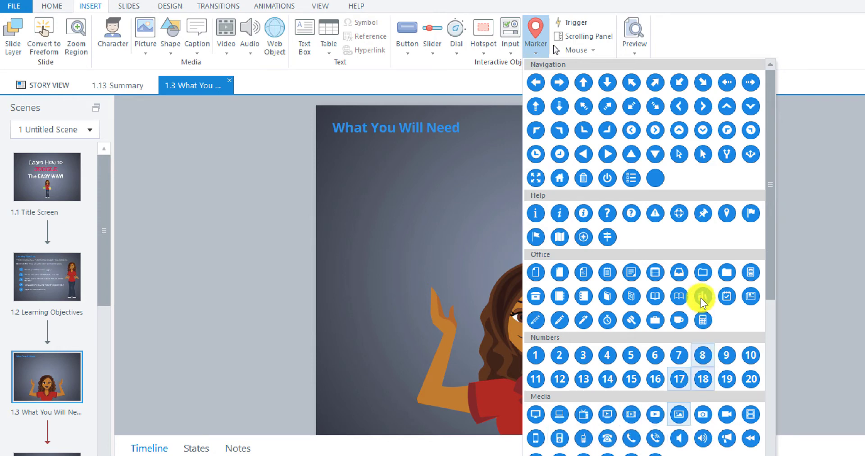
left_click(493, 146)
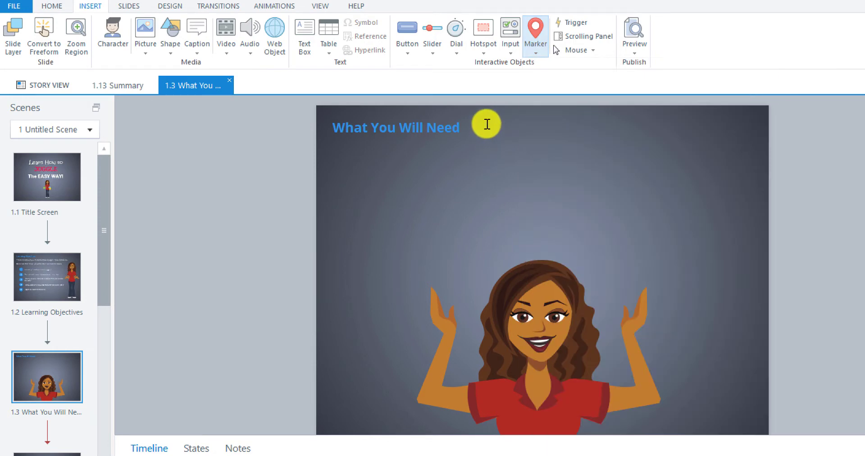
left_click(459, 51)
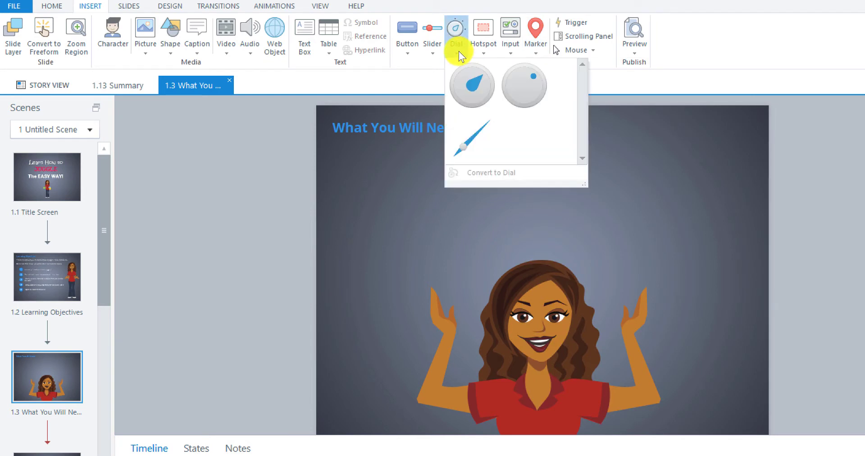
left_click(470, 82)
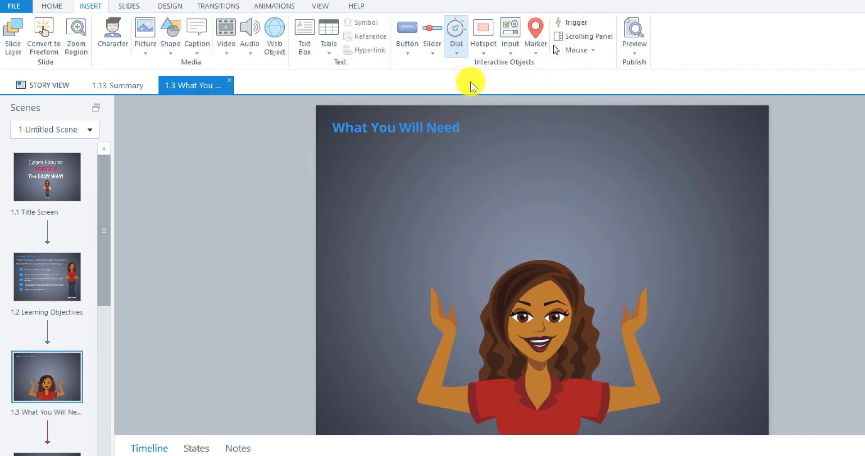
left_click(472, 166)
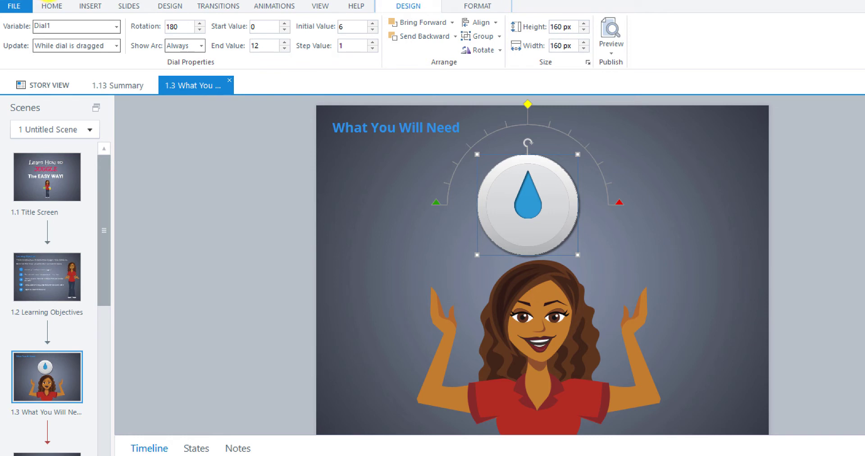
key("Delete")
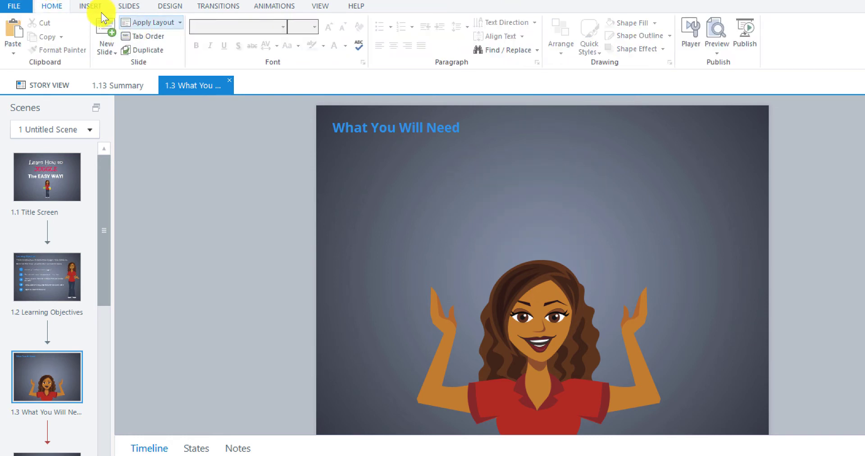
- Draw an 80 x 80 px oval circle above Carmen's raised hands
left_click(96, 7)
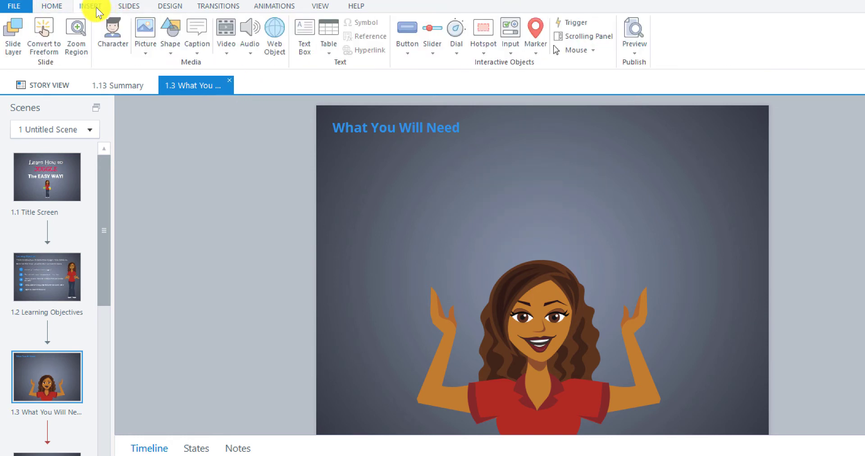
left_click(170, 50)
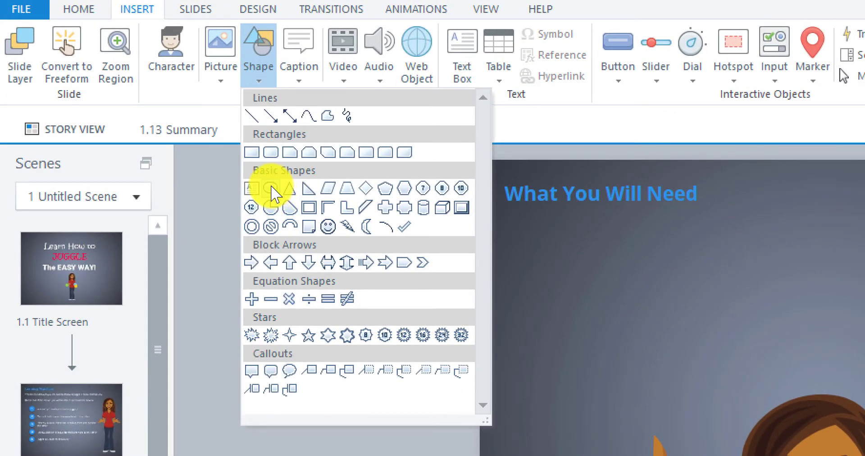
left_click(270, 189)
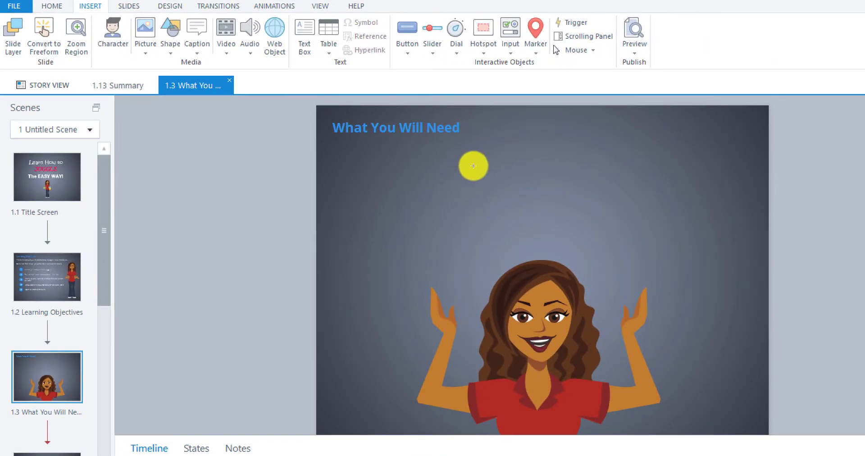
left_click_drag(505, 166, 578, 214)
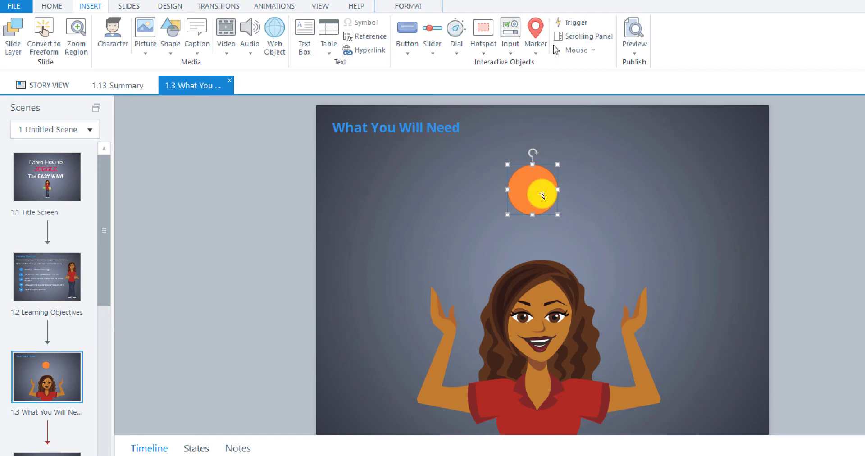
- Apply the yellow Shape Style to the circle
left_click(410, 6)
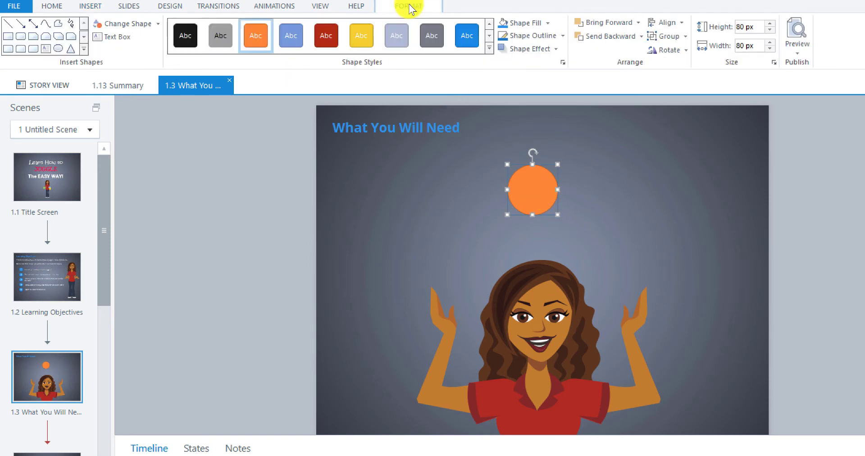
left_click(490, 39)
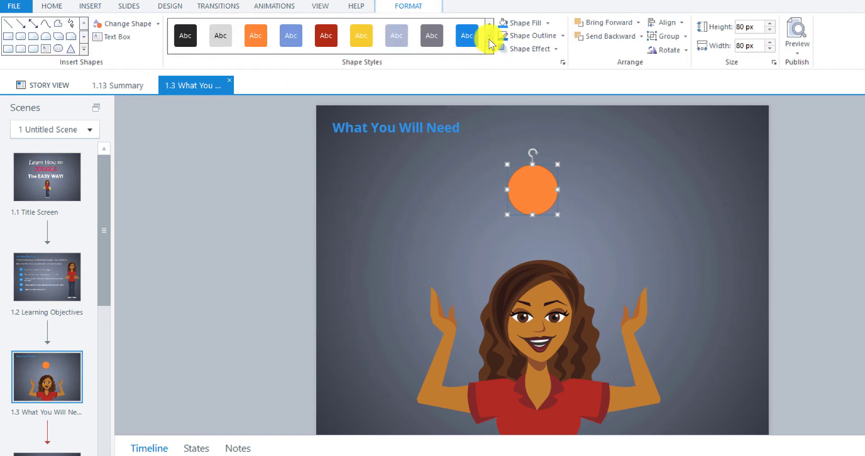
left_click(361, 41)
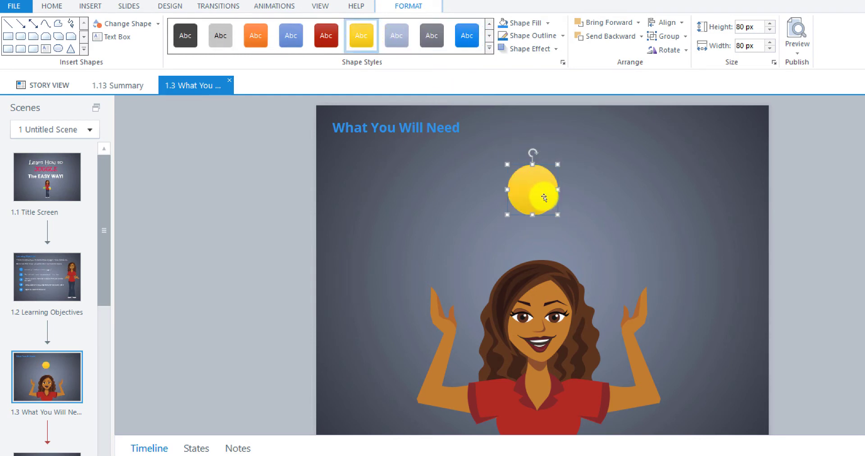
left_click(87, 8)
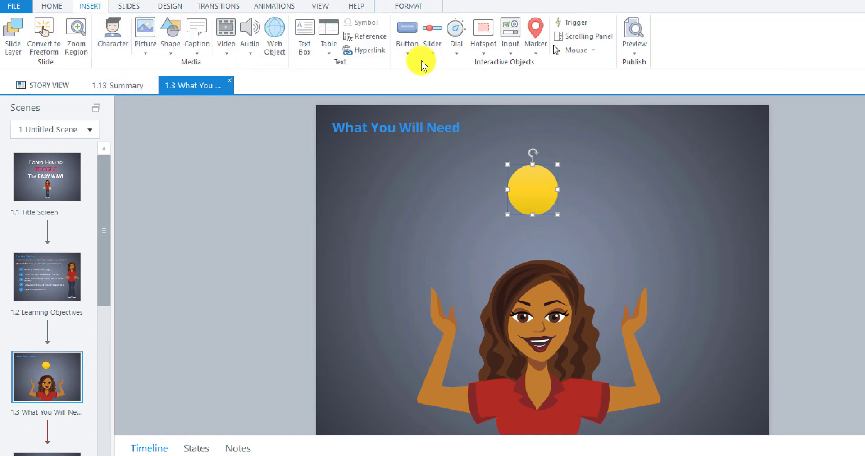
- Convert the yellow circle into a dial ranging 0 to 12, initial value 6, step 1
left_click(457, 51)
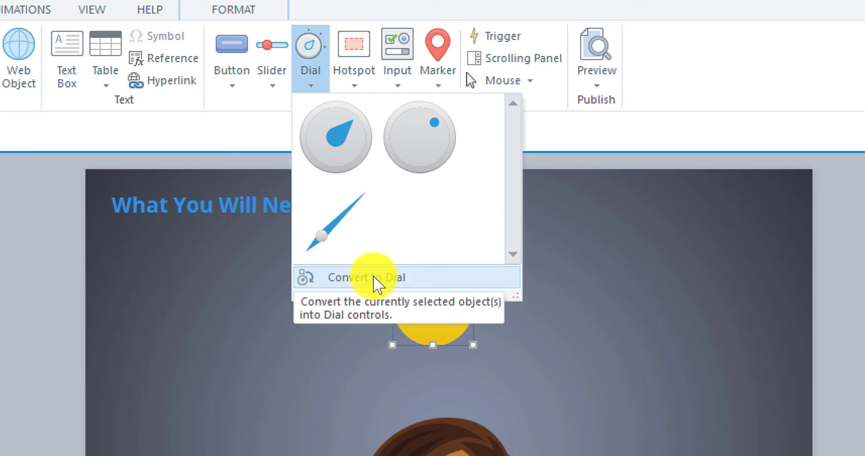
left_click(374, 276)
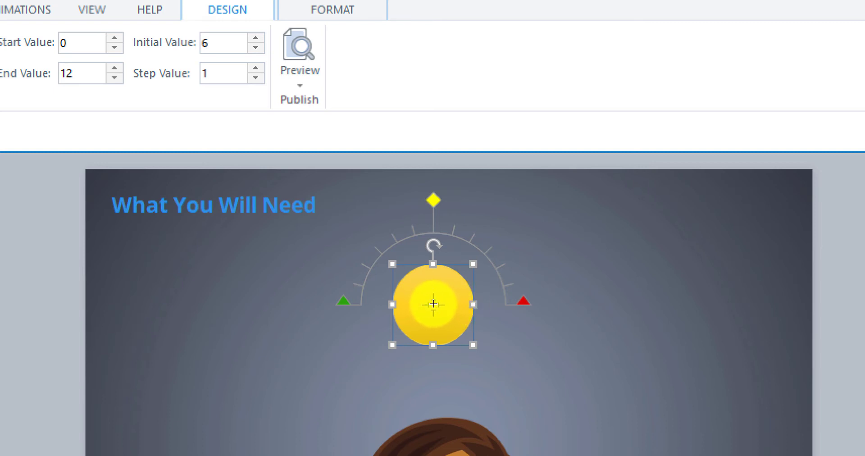
- Stretch the dial's arc down beside Carmen's head and nudge the dial lower to centre it
left_click(433, 305)
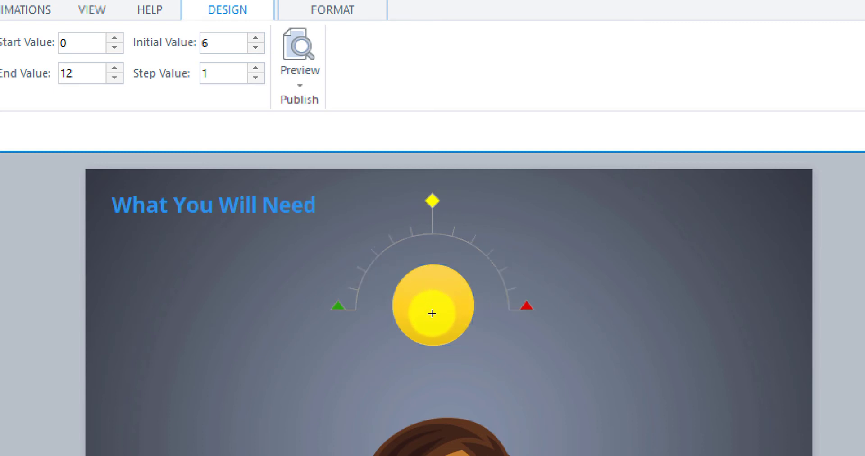
left_click_drag(437, 327, 435, 411)
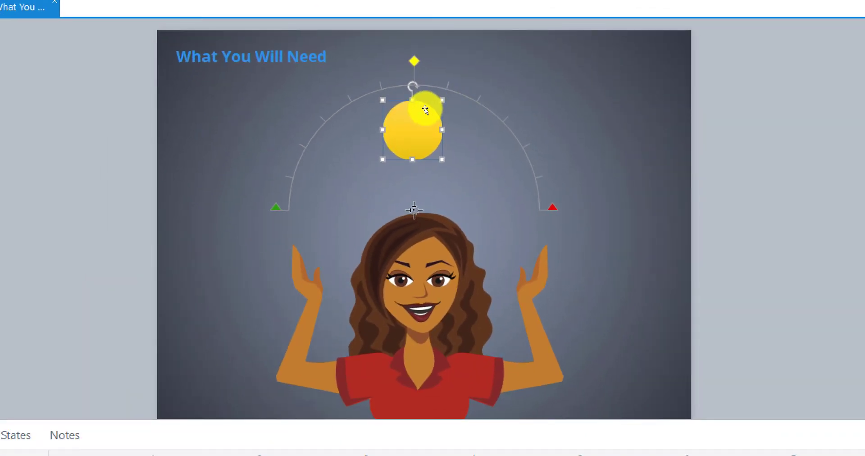
left_click_drag(426, 109, 435, 134)
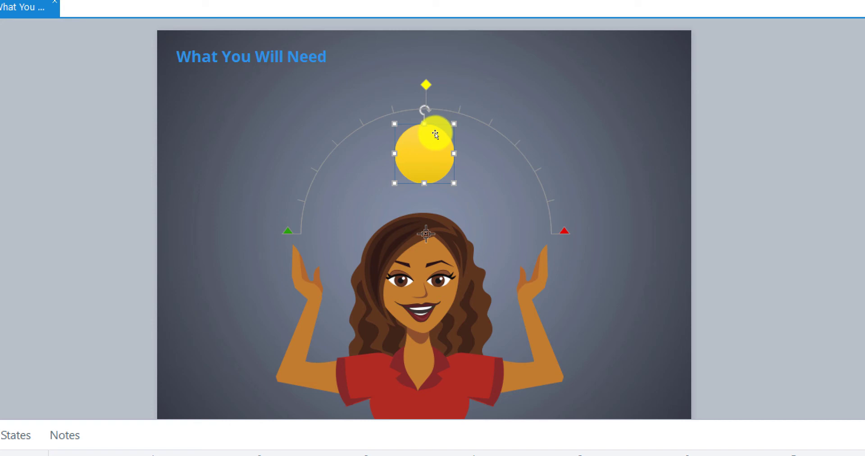